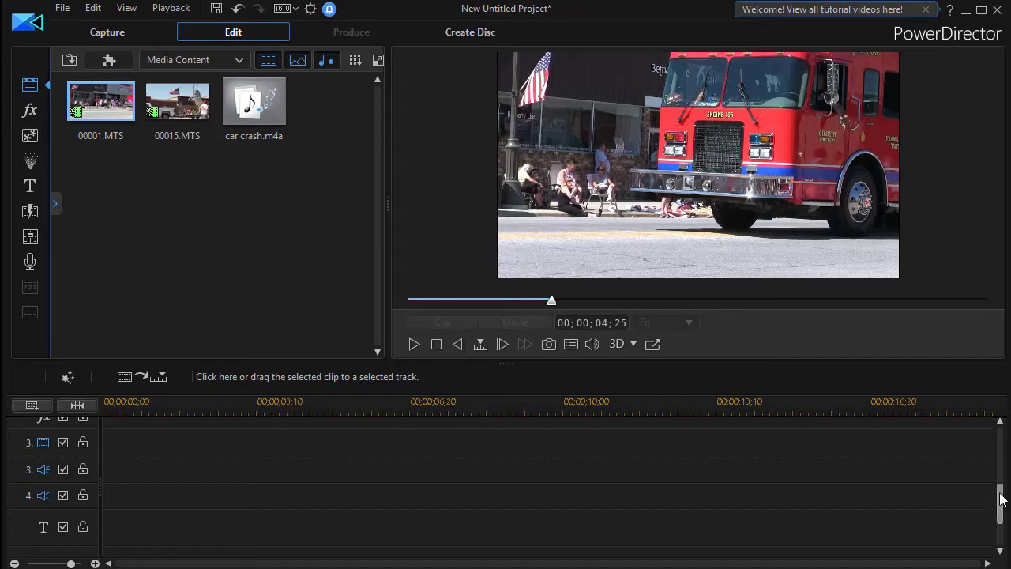
# - Have 00001.MTS, 00015.MTS and car crash.m4a ready in the Edit workspace media library
pyautogui.moveTo(1002, 498); pyautogui.dragTo(1004, 415)
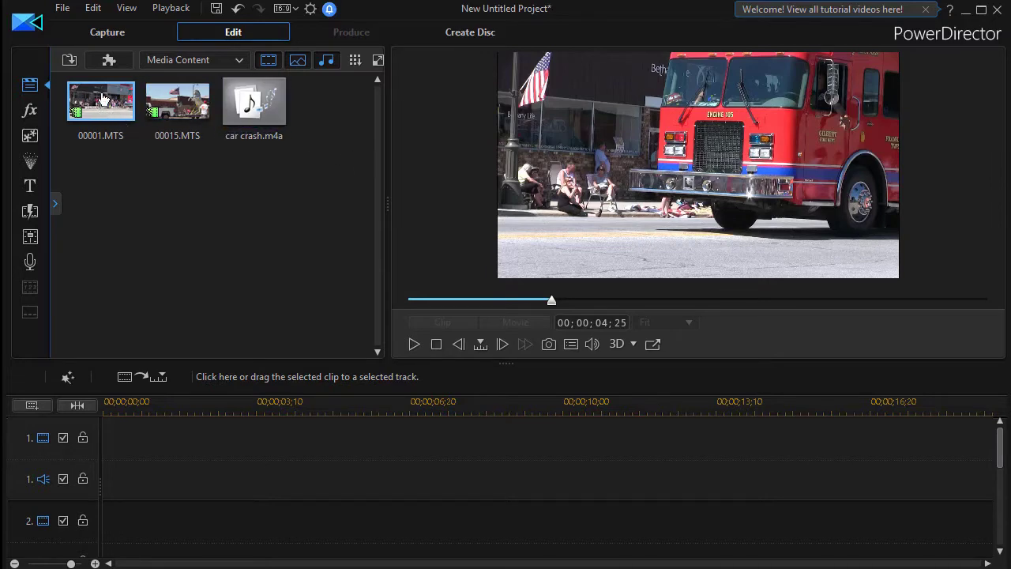
# - Stack 00001.MTS on track 1 and 00015.MTS on track 2 at zero, with a taller timeline
pyautogui.moveTo(101, 96); pyautogui.dragTo(98, 430)
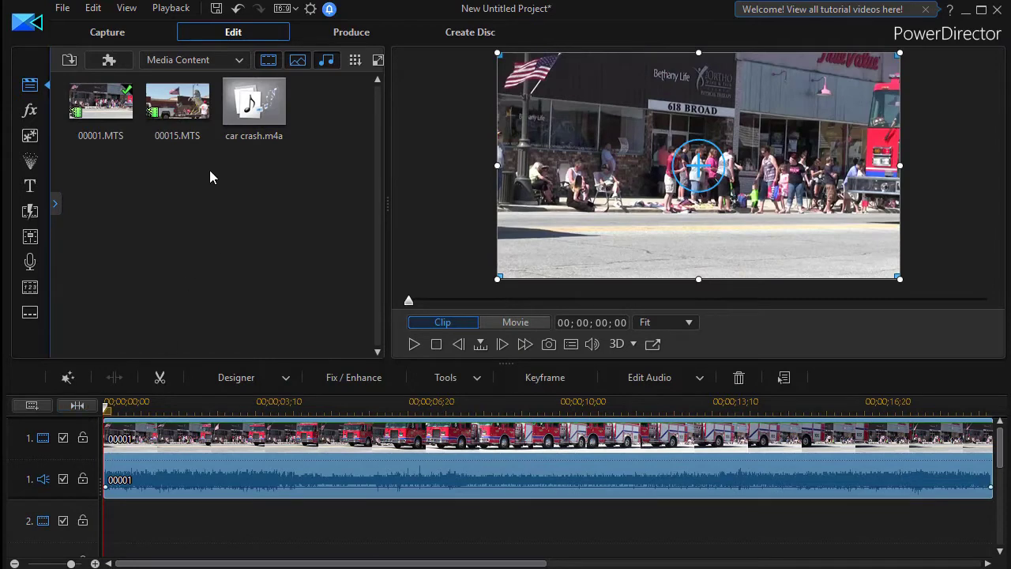
pyautogui.moveTo(178, 98); pyautogui.dragTo(100, 542)
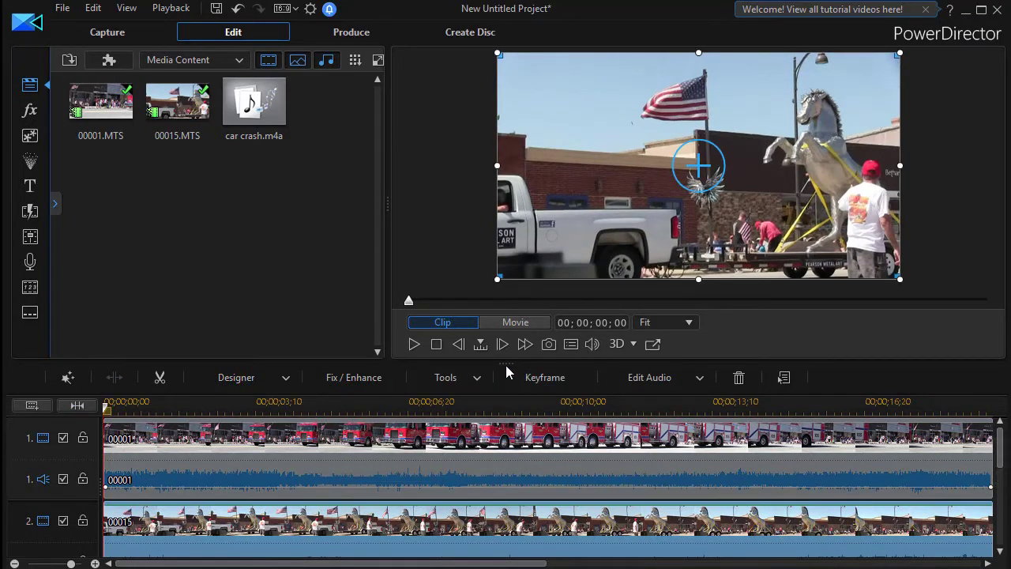
pyautogui.moveTo(506, 365); pyautogui.dragTo(506, 270)
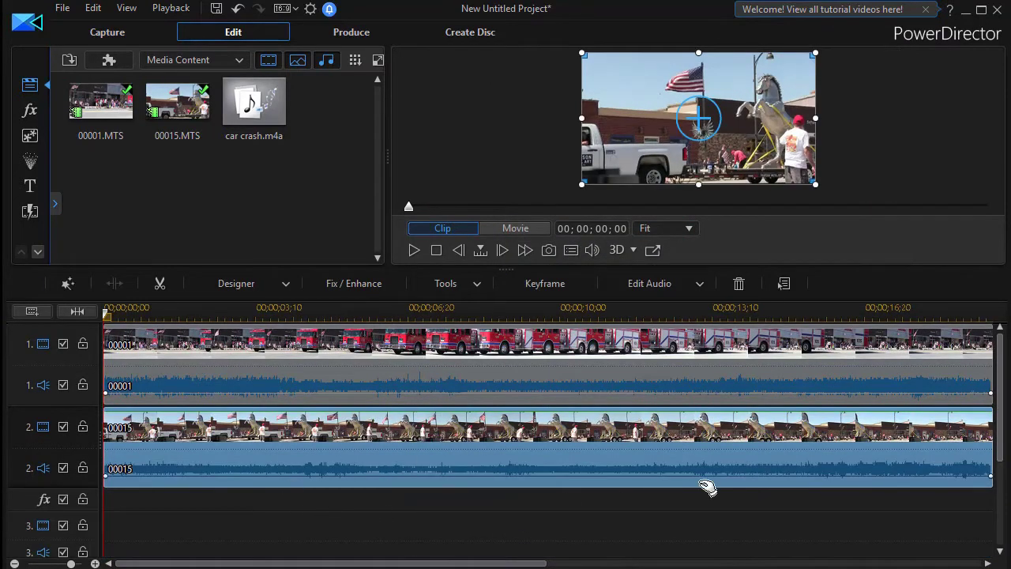
pyautogui.moveTo(404, 510); pyautogui.dragTo(677, 356)
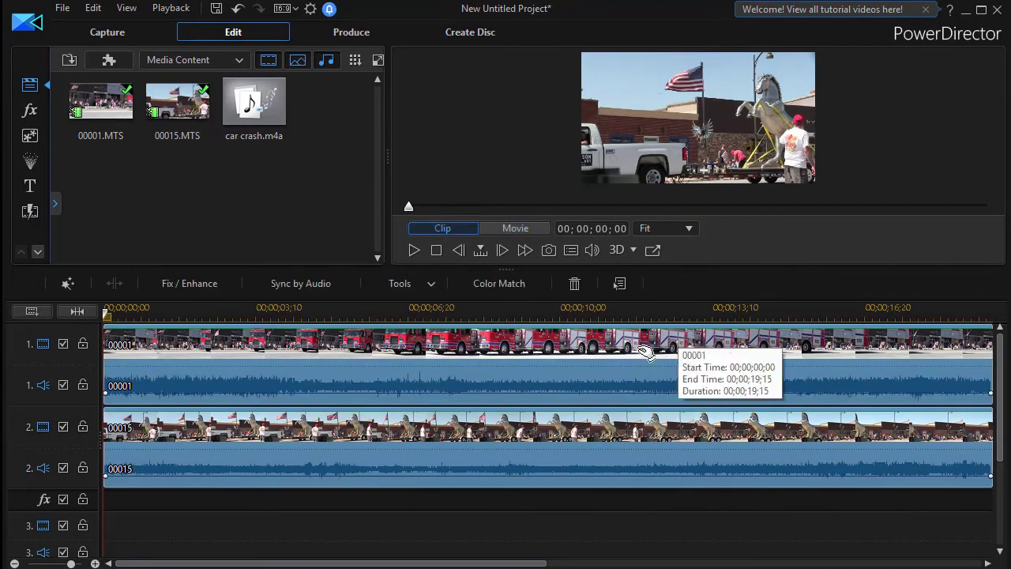
# - Unlink video and audio on both selected parade clips
pyautogui.rightClick(517, 361)
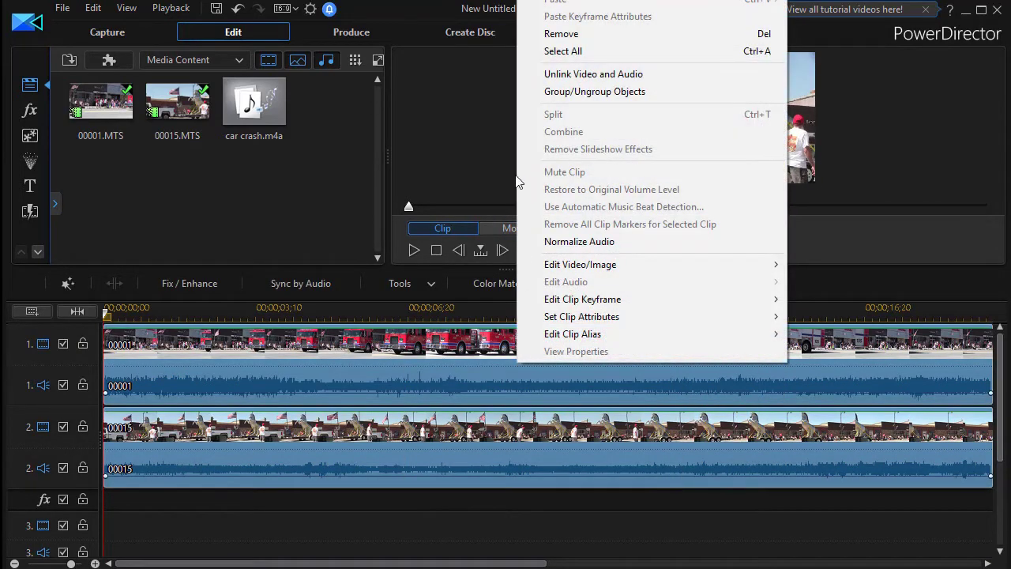
pyautogui.click(576, 77)
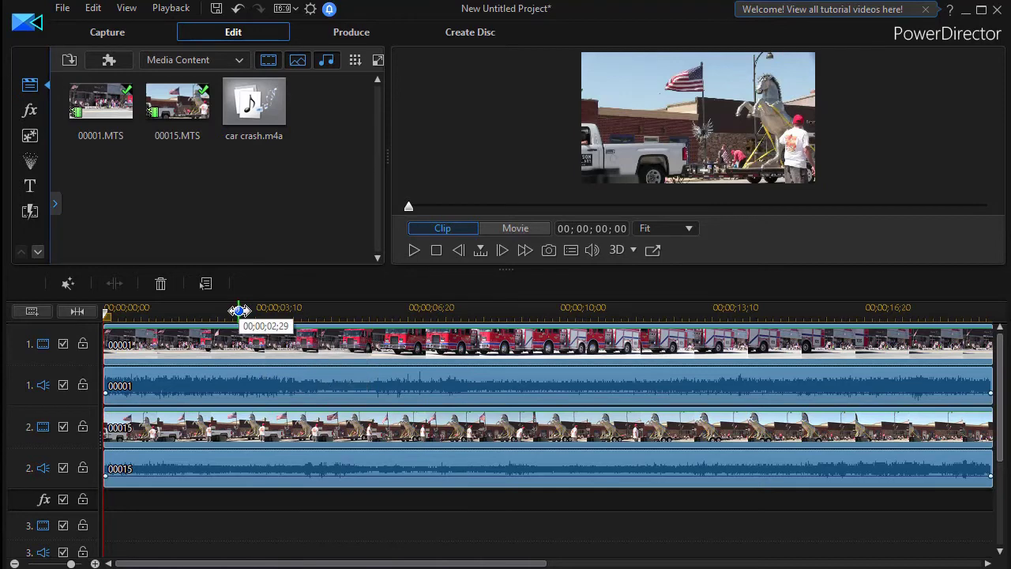
# - Split all tracks at 00;00;02;29, 00;00;05;25, 00;00;08;20 and 00;00;13;01 with Ctrl+T
pyautogui.click(238, 310)
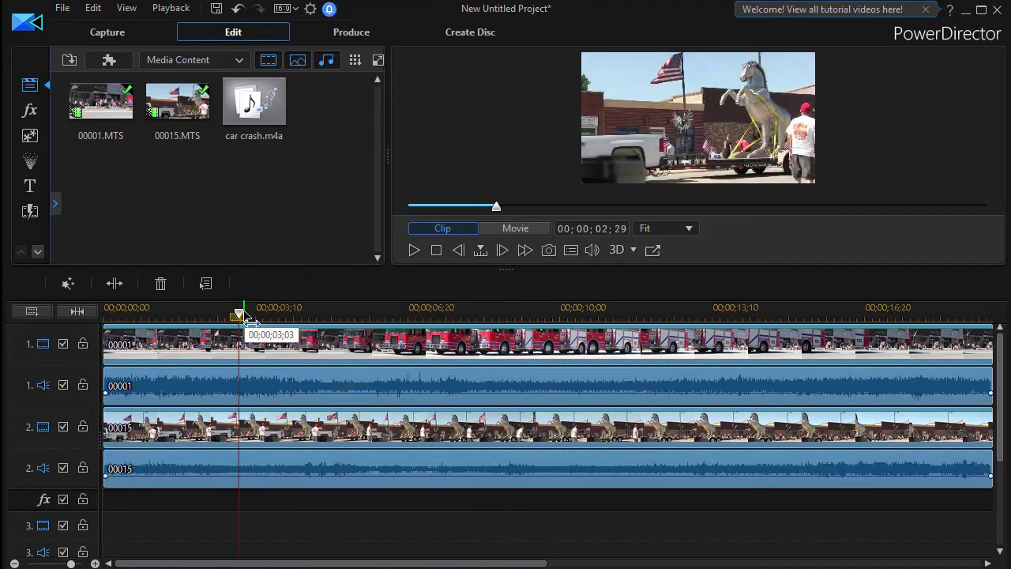
pyautogui.hotkey('ctrl', 't')
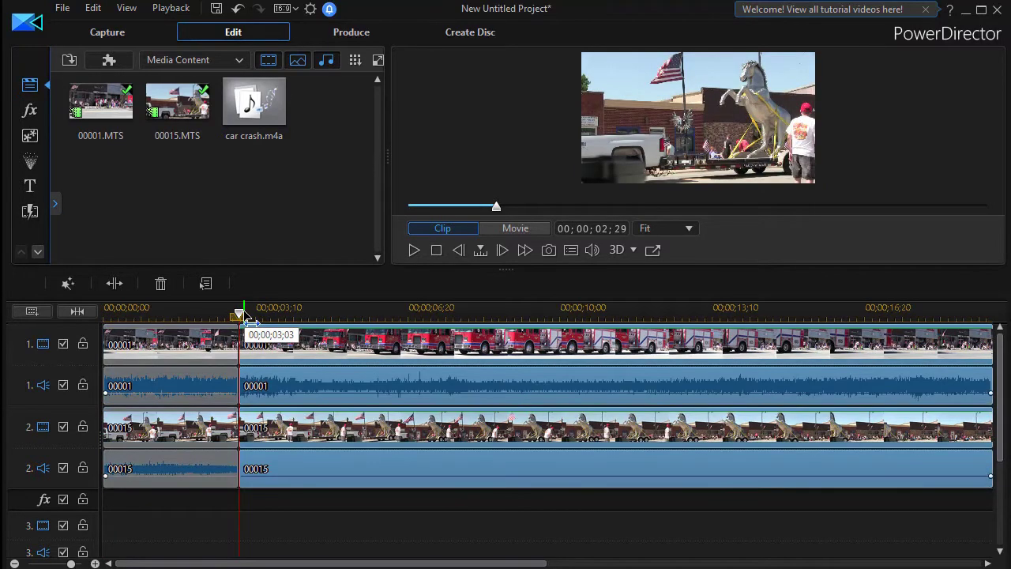
pyautogui.click(369, 311)
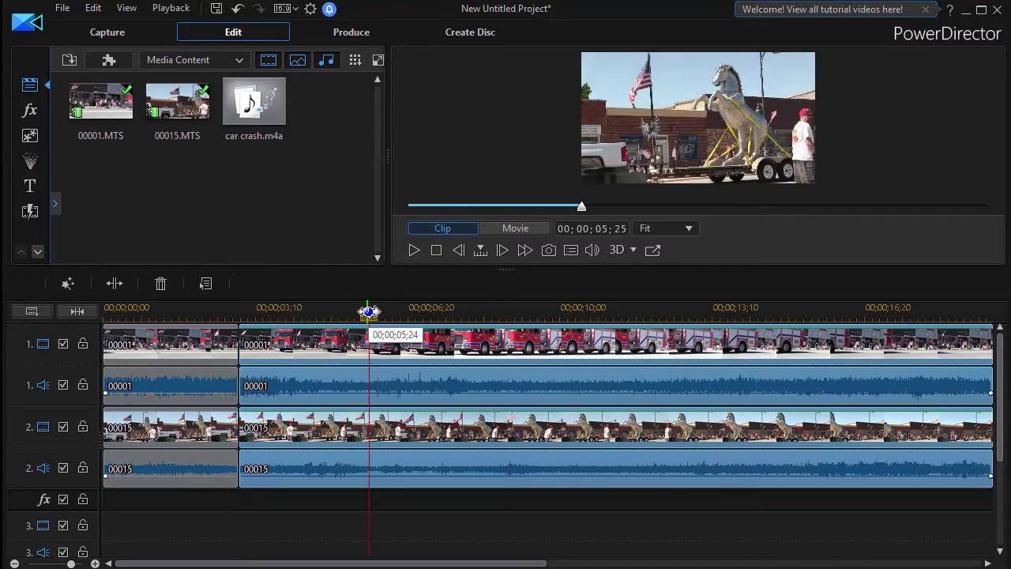
pyautogui.hotkey('ctrl', 't')
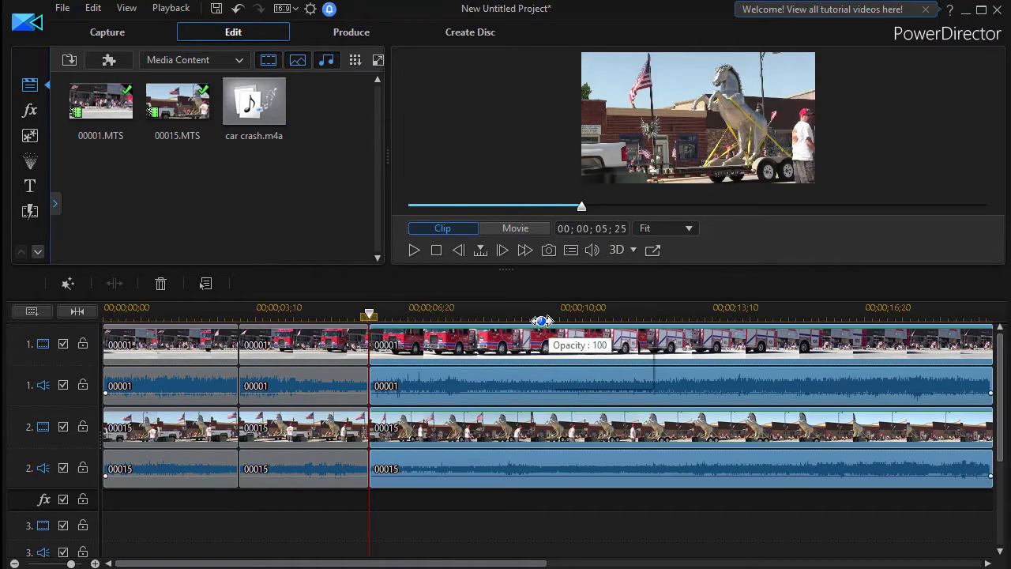
pyautogui.moveTo(500, 309); pyautogui.dragTo(501, 308)
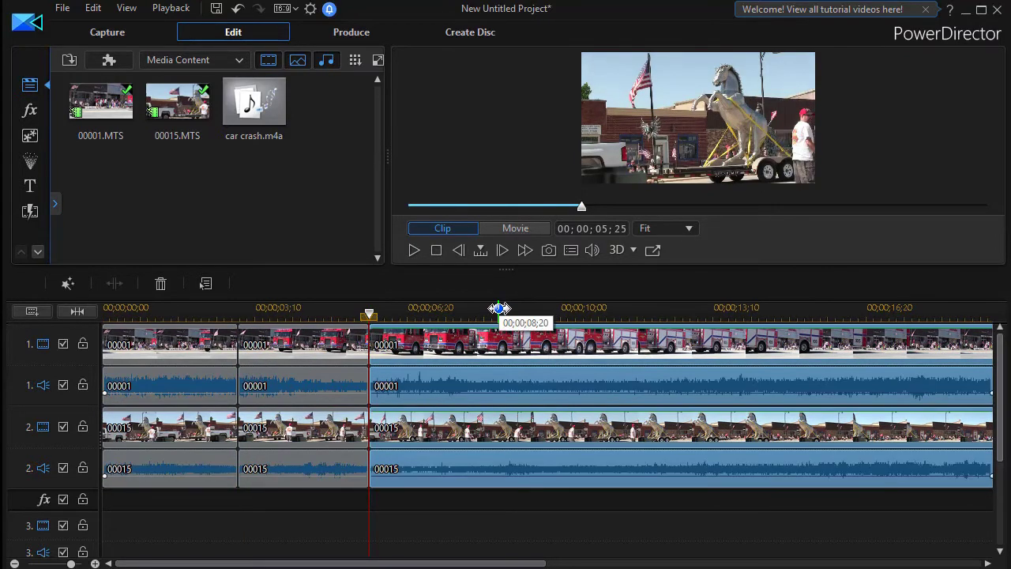
pyautogui.click(499, 308)
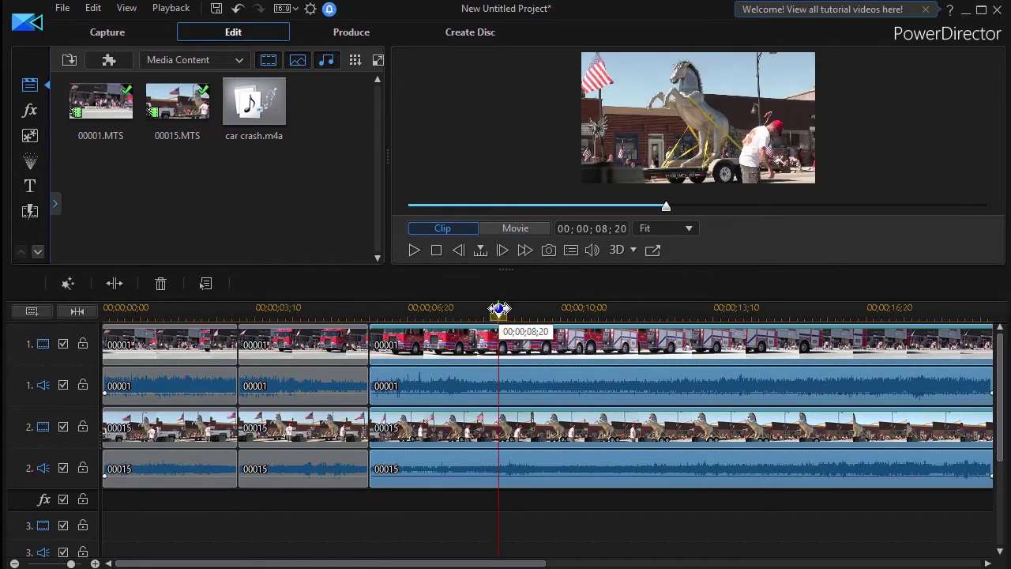
pyautogui.hotkey('ctrl', 't')
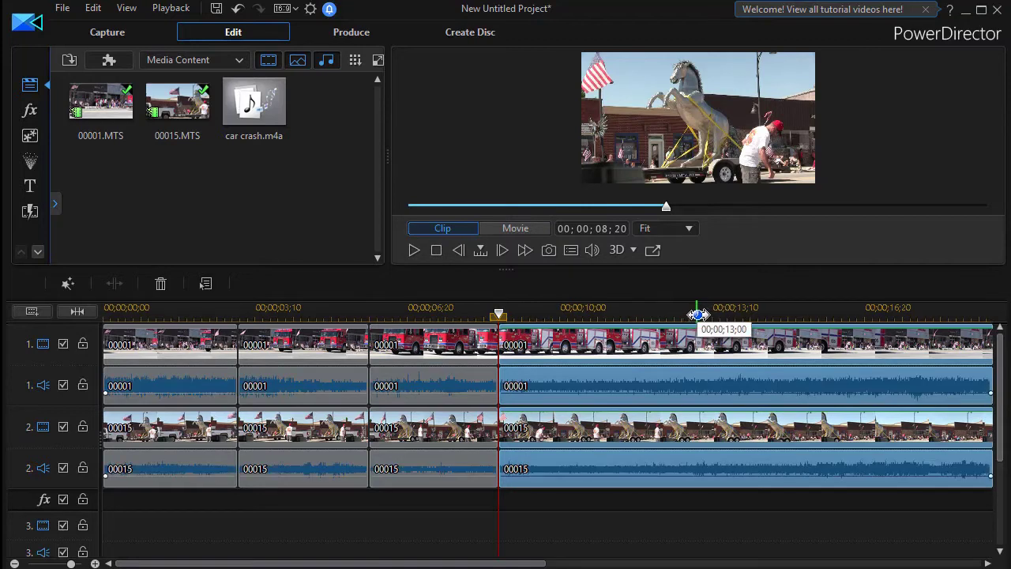
pyautogui.click(698, 314)
pyautogui.hotkey('ctrl', 't')
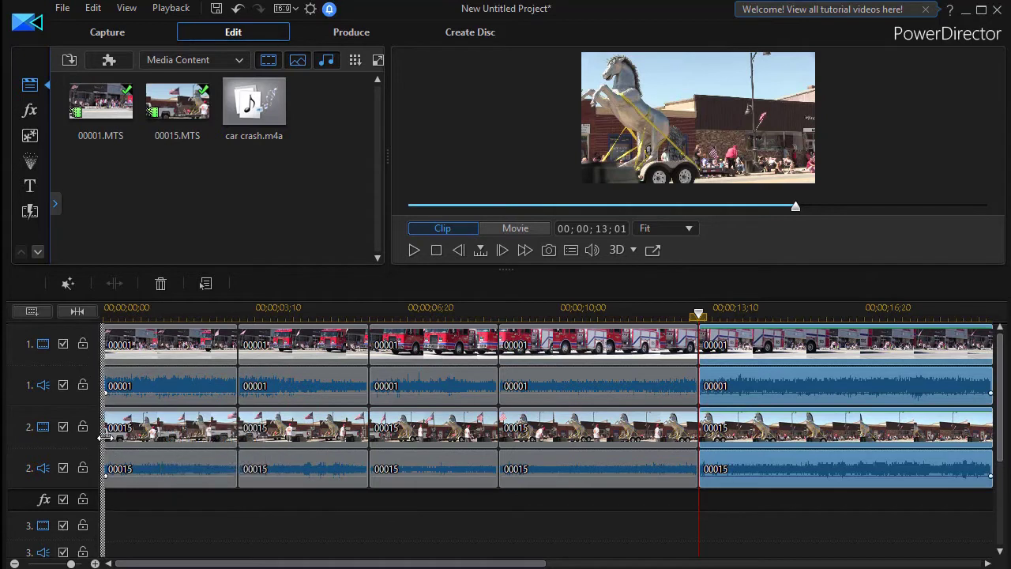
pyautogui.moveTo(191, 446); pyautogui.dragTo(190, 446)
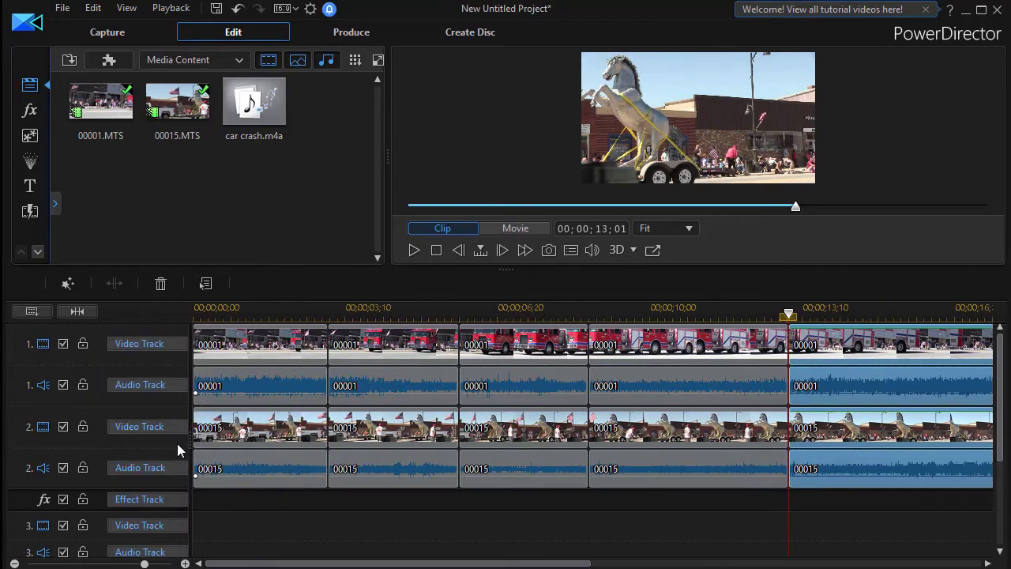
# - Rename video track 1 to 'Primary Story' and video track 2 to 'Secondary Storyline'
pyautogui.doubleClick(155, 345)
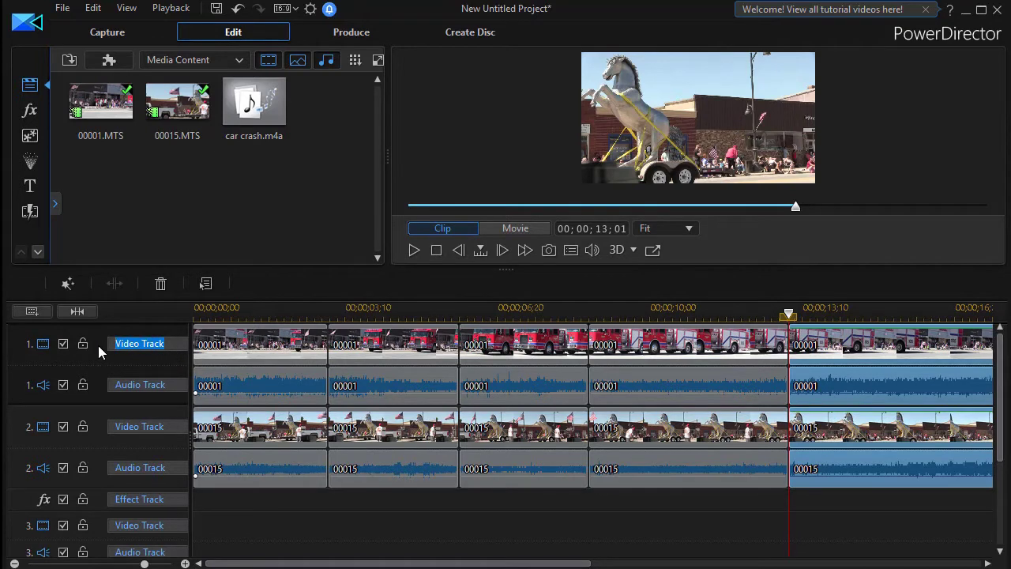
pyautogui.write('Primary Story')
pyautogui.doubleClick(171, 429)
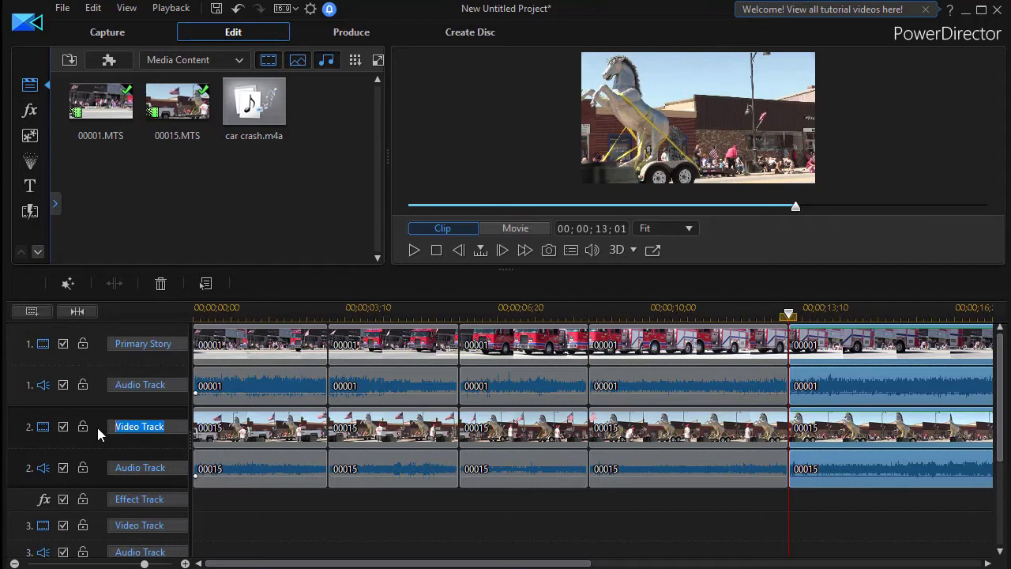
pyautogui.write('Secondary Storyli')
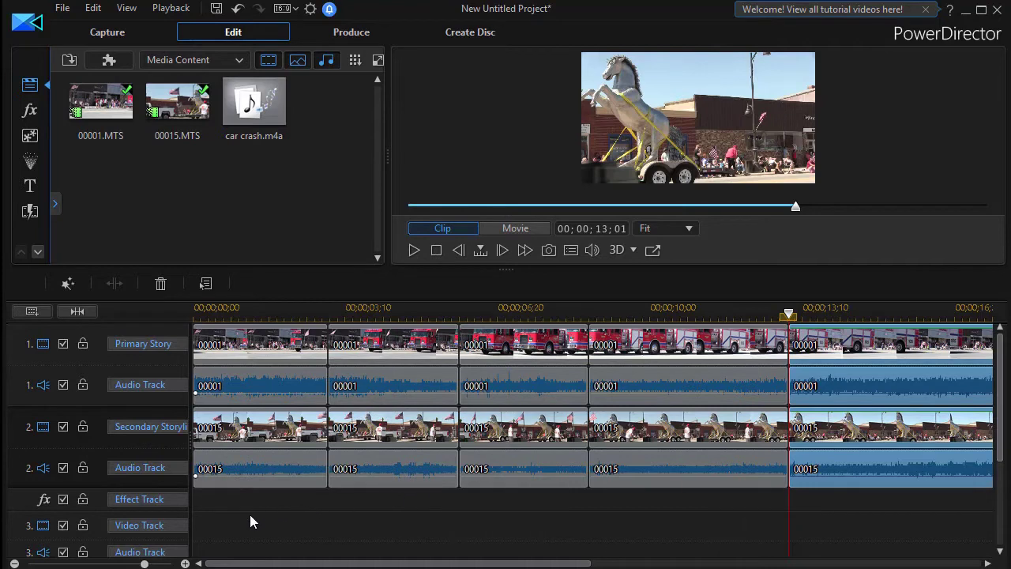
# - Name the third video track 'Garbage Video'
pyautogui.moveTo(998, 451); pyautogui.dragTo(998, 473)
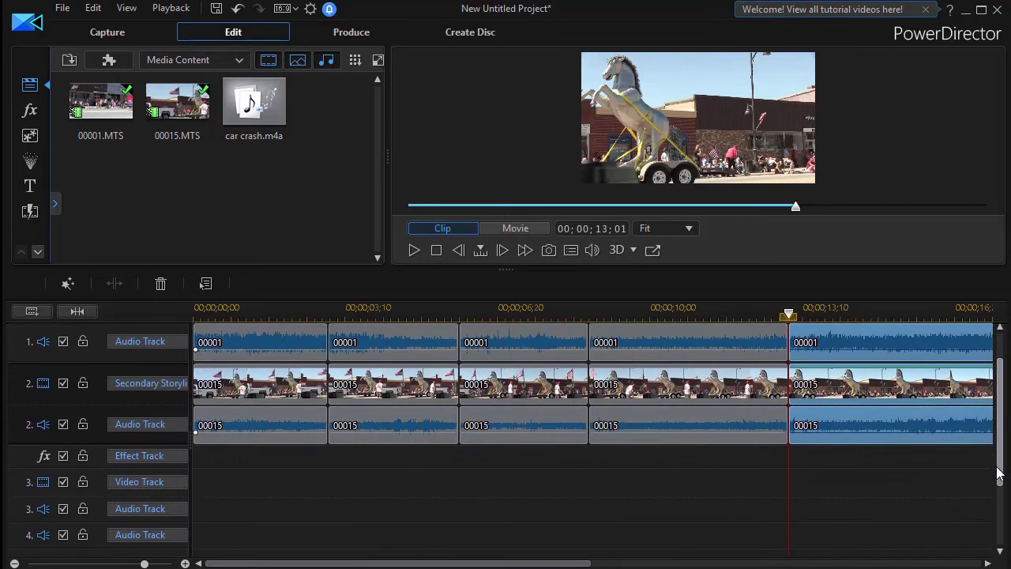
pyautogui.click(164, 481)
pyautogui.click(171, 481)
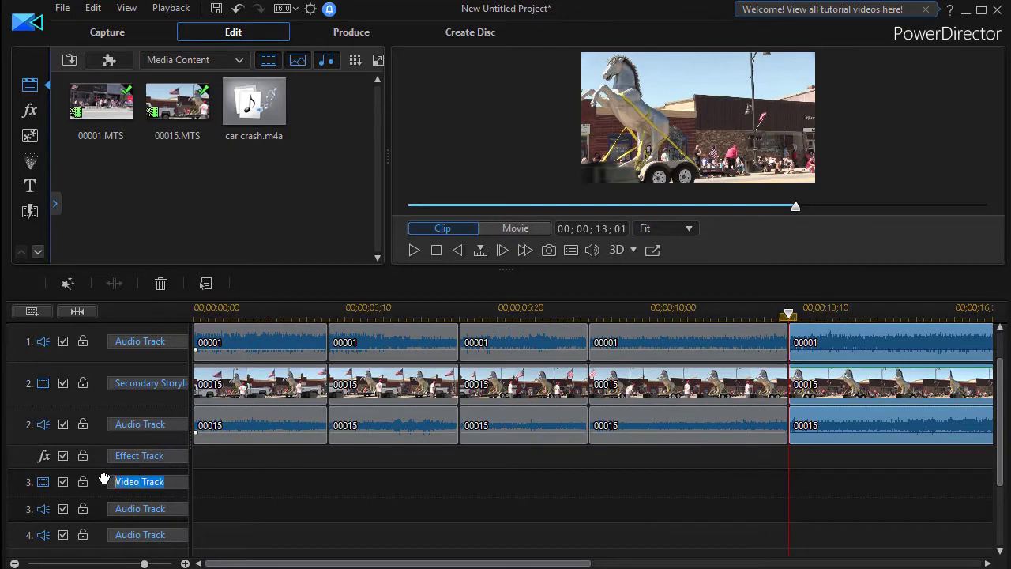
pyautogui.write('Garbage Video')
# - Name the third audio track 'Garbage Audio'
pyautogui.moveTo(171, 511); pyautogui.dragTo(118, 510)
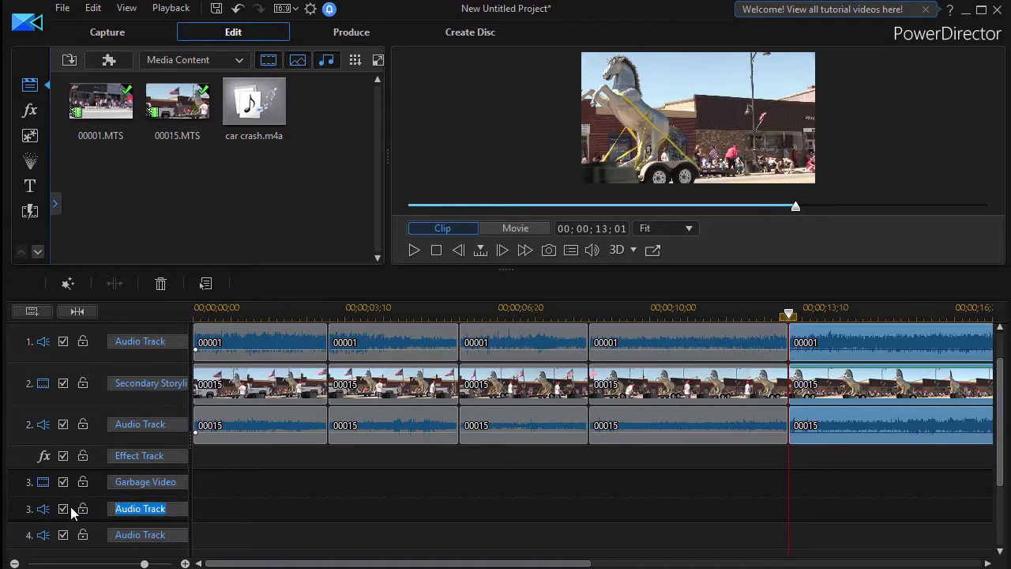
pyautogui.write('Garb')
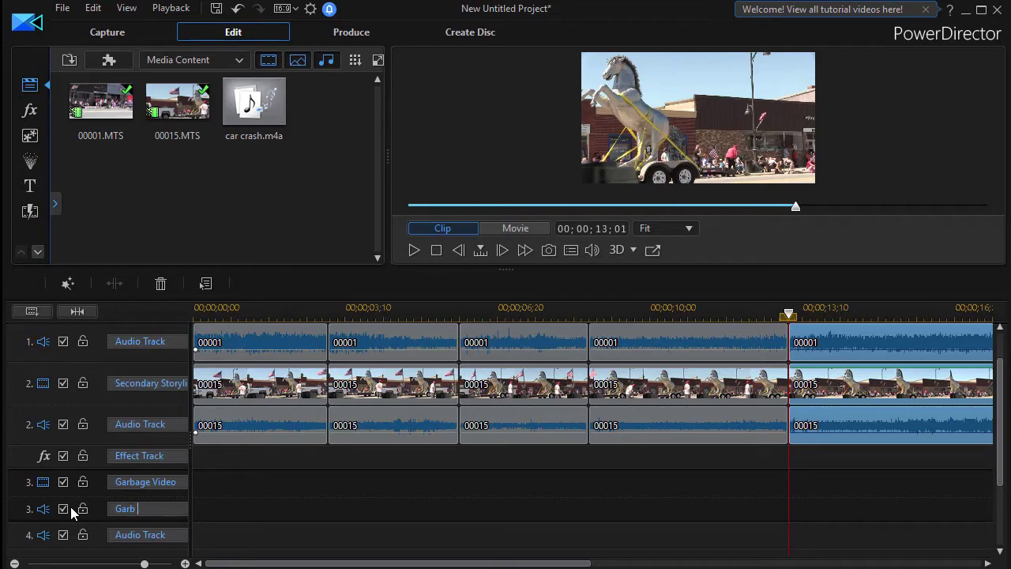
pyautogui.write('age Audio')
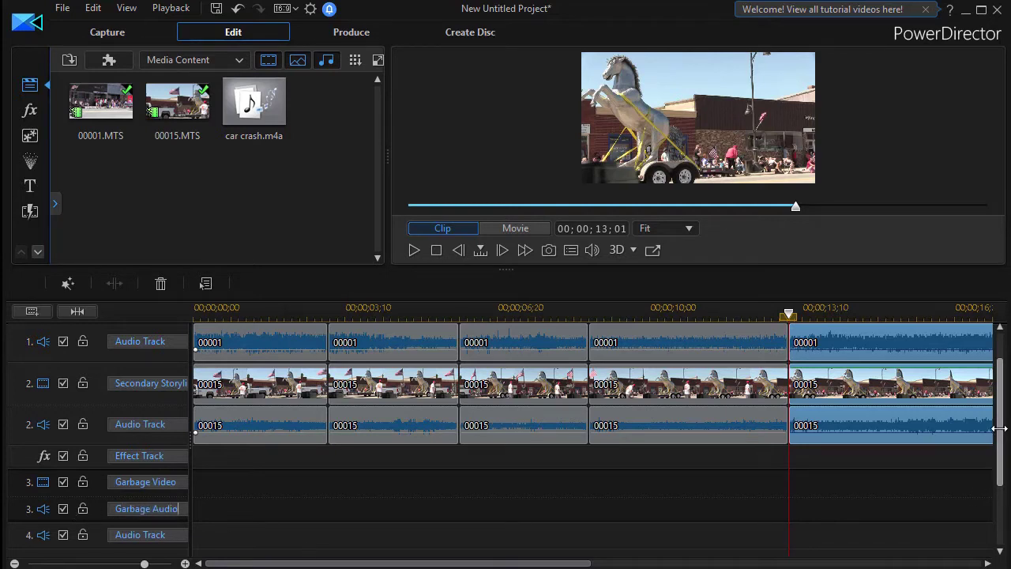
pyautogui.scroll(1, 1000, 423)
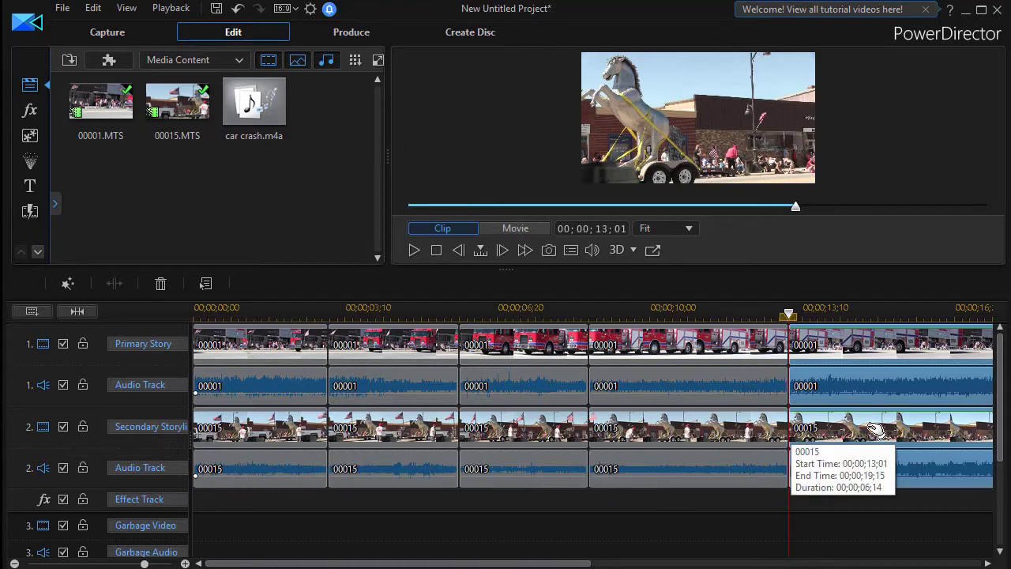
# - Select the first 00015 clip on the Secondary Storyline track
pyautogui.click(233, 429)
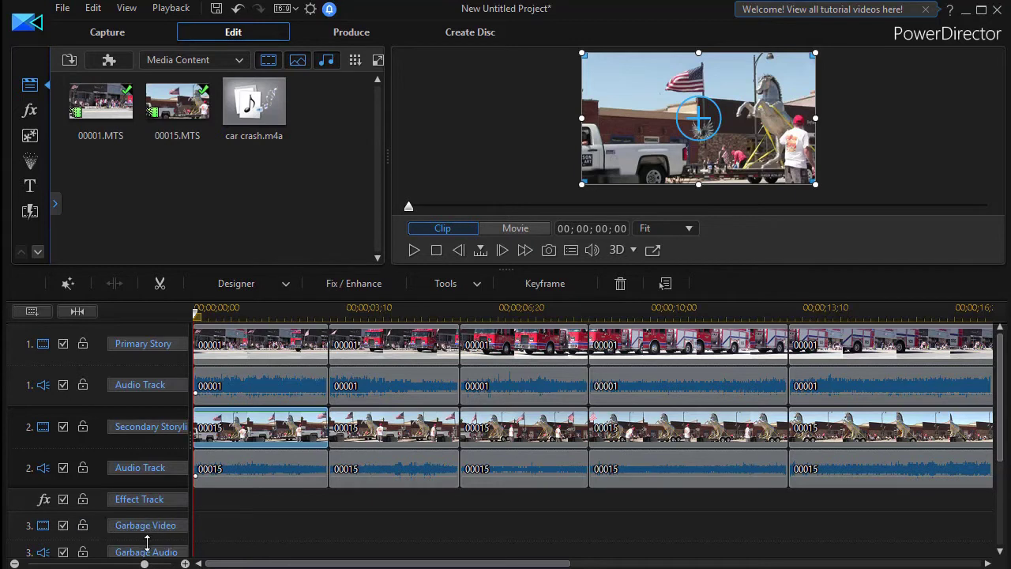
# - Disable Garbage Video and Garbage Audio, and move the opening 00015 clip onto Garbage Video
pyautogui.click(64, 527)
pyautogui.click(64, 553)
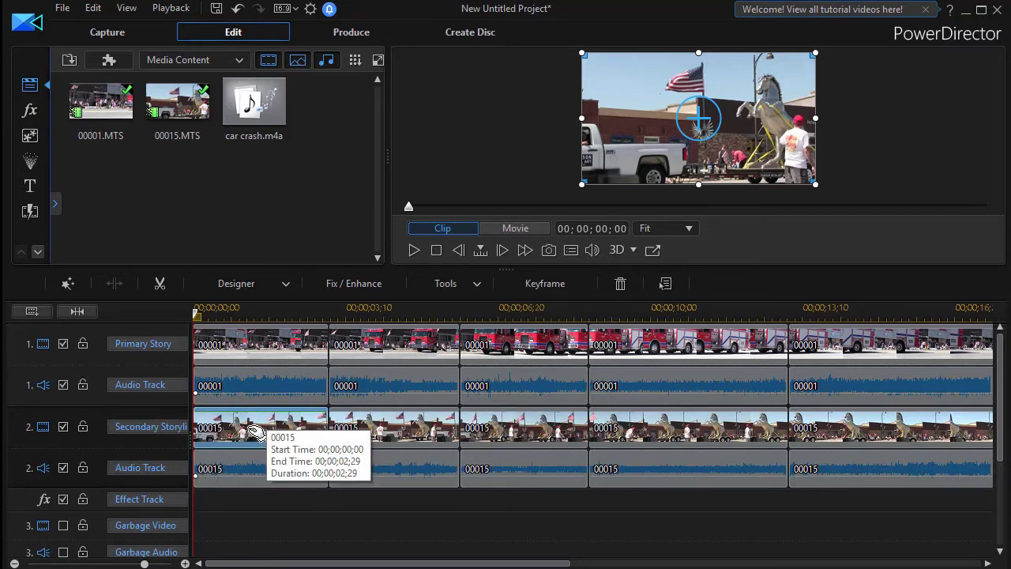
pyautogui.click(253, 432)
pyautogui.moveTo(253, 431); pyautogui.dragTo(239, 534)
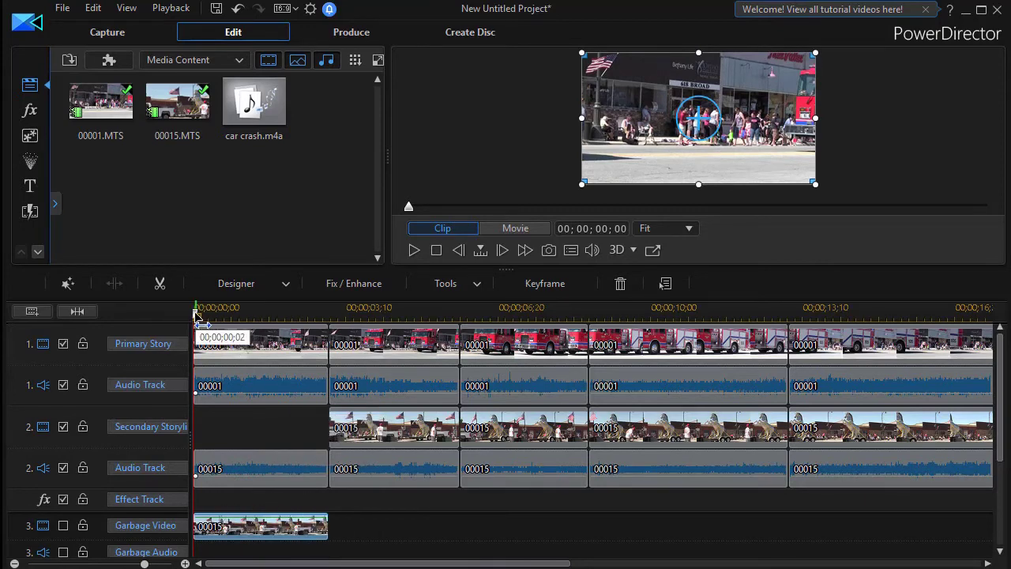
pyautogui.click(206, 313)
pyautogui.moveTo(218, 324)
pyautogui.mouseDown()
pyautogui.moveTo(278, 320)
pyautogui.moveTo(229, 324)
pyautogui.mouseUp()
pyautogui.click(241, 331)
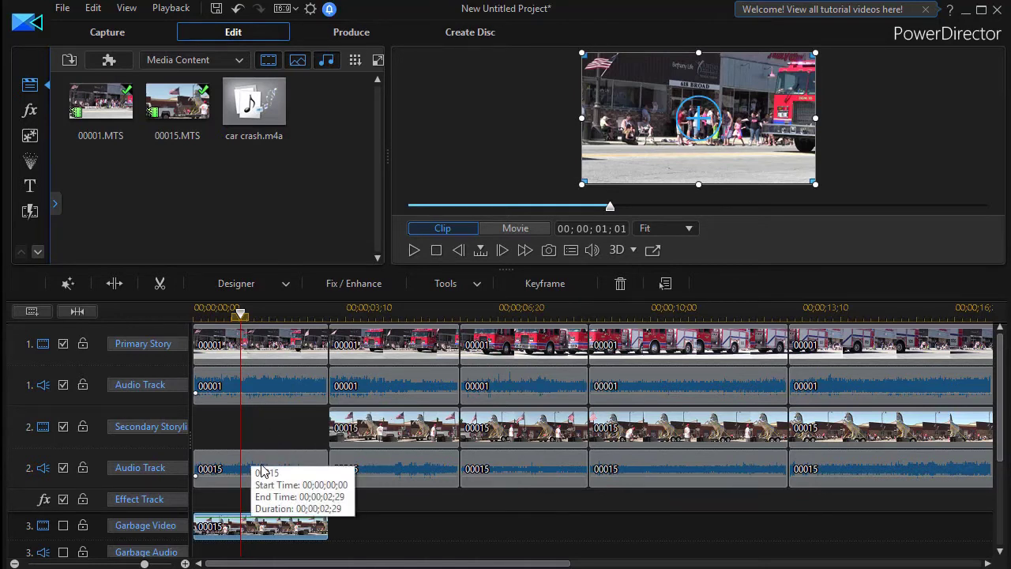
pyautogui.rightClick(264, 469)
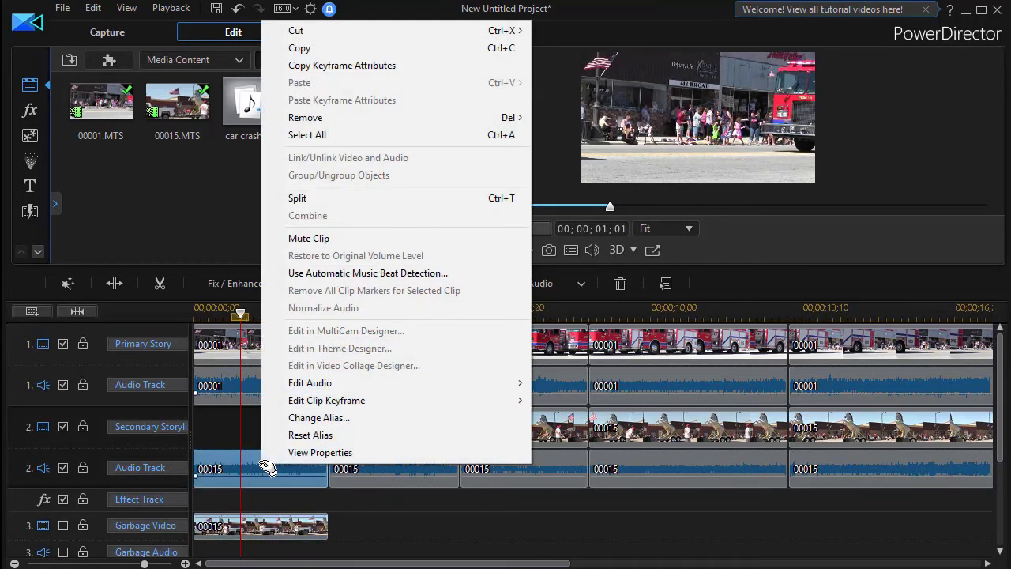
pyautogui.click(315, 240)
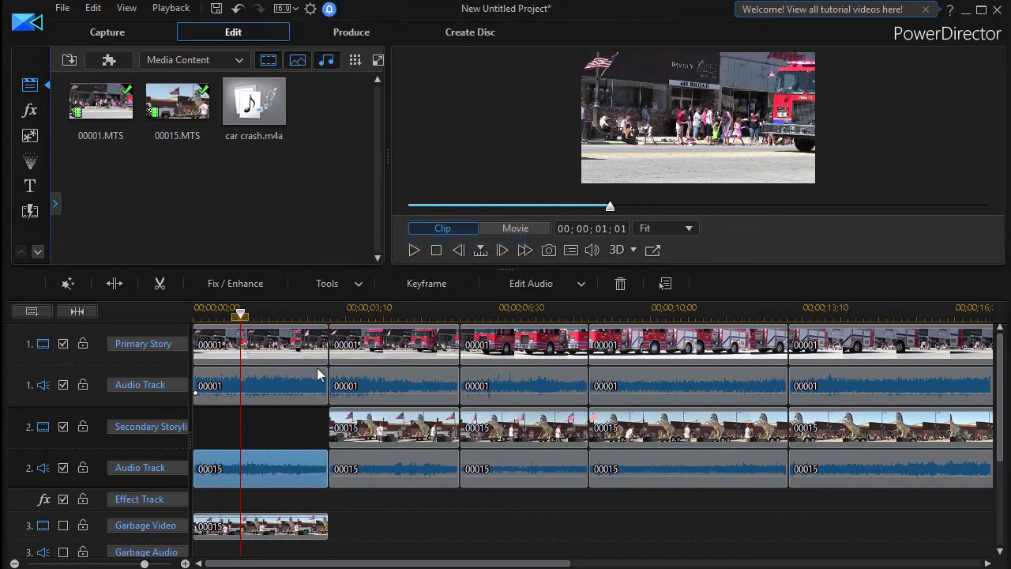
pyautogui.rightClick(275, 472)
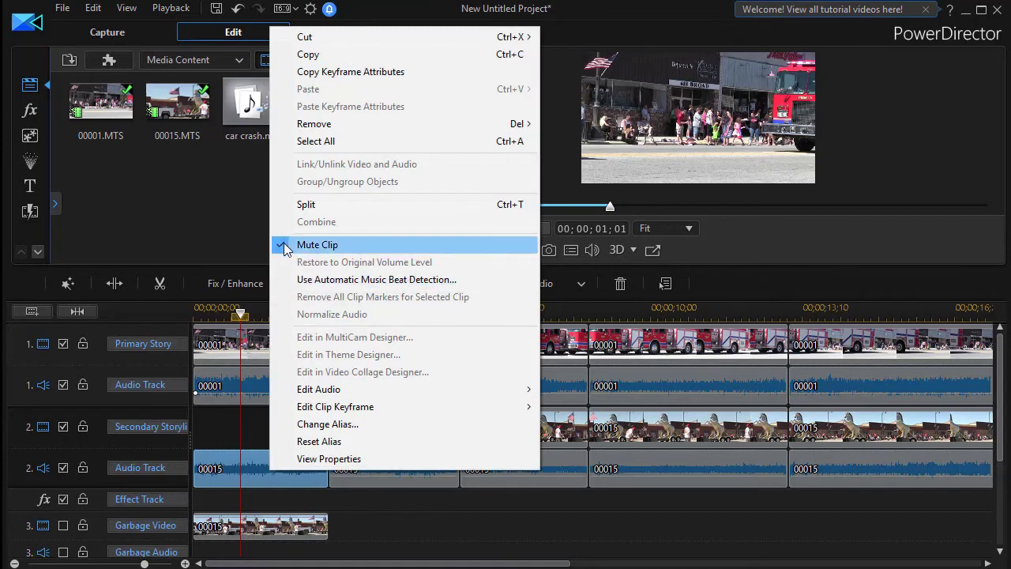
pyautogui.click(284, 244)
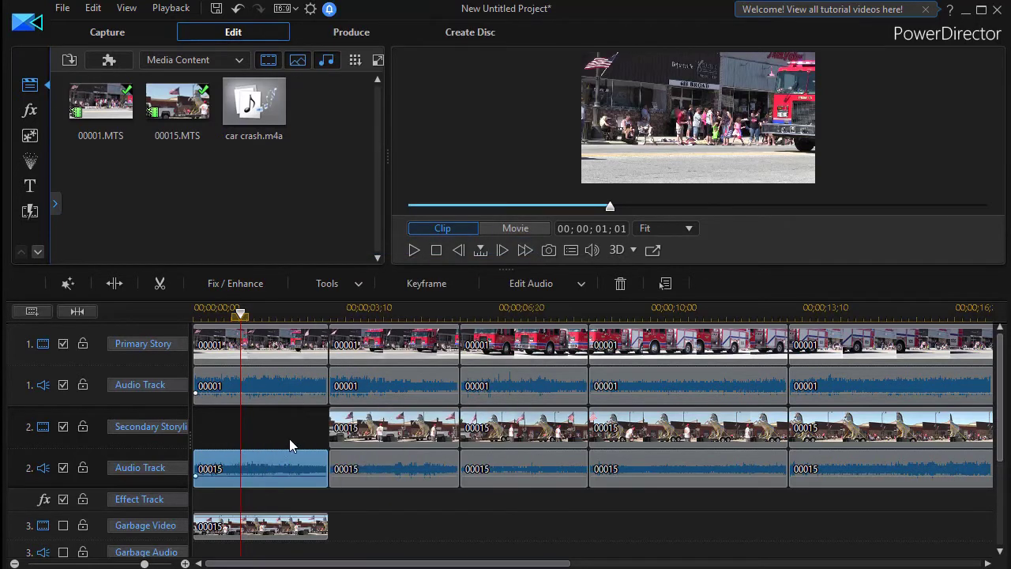
pyautogui.click(262, 386)
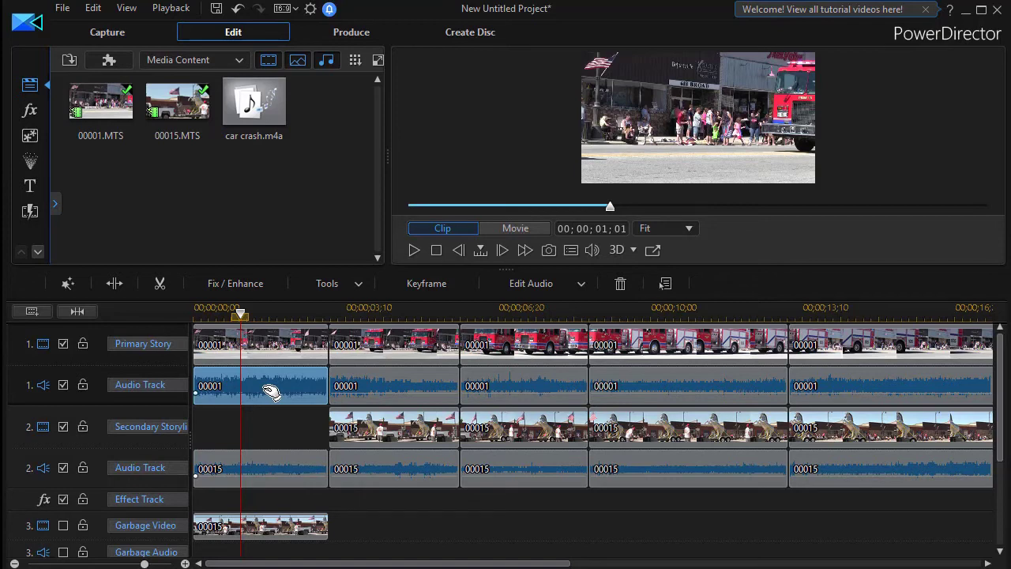
# - Move the first 00001 audio chunk to Garbage Audio and the second 00015 clip to Garbage Video
pyautogui.moveTo(271, 393); pyautogui.dragTo(261, 549)
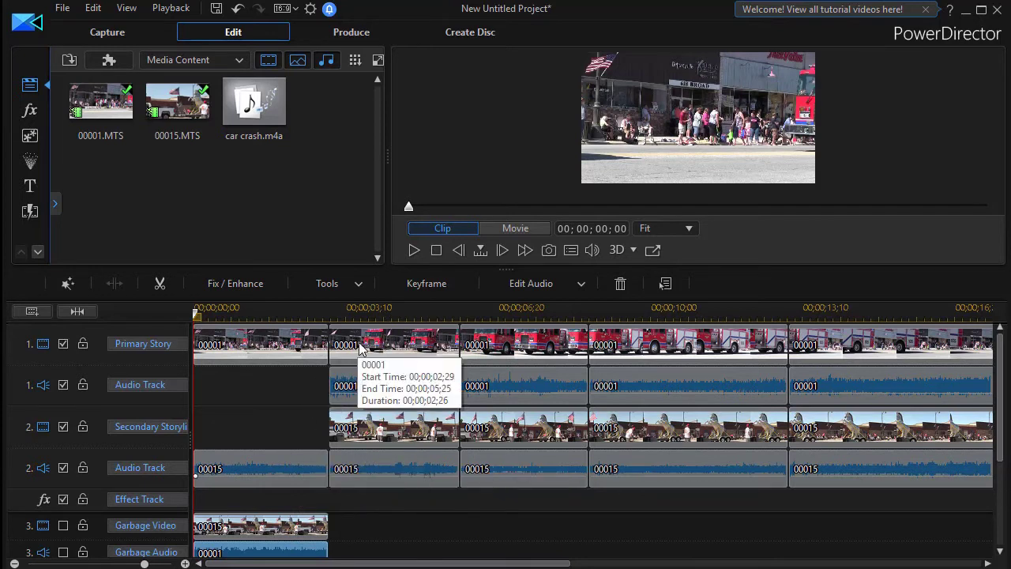
pyautogui.moveTo(378, 441); pyautogui.dragTo(403, 537)
pyautogui.click(402, 467)
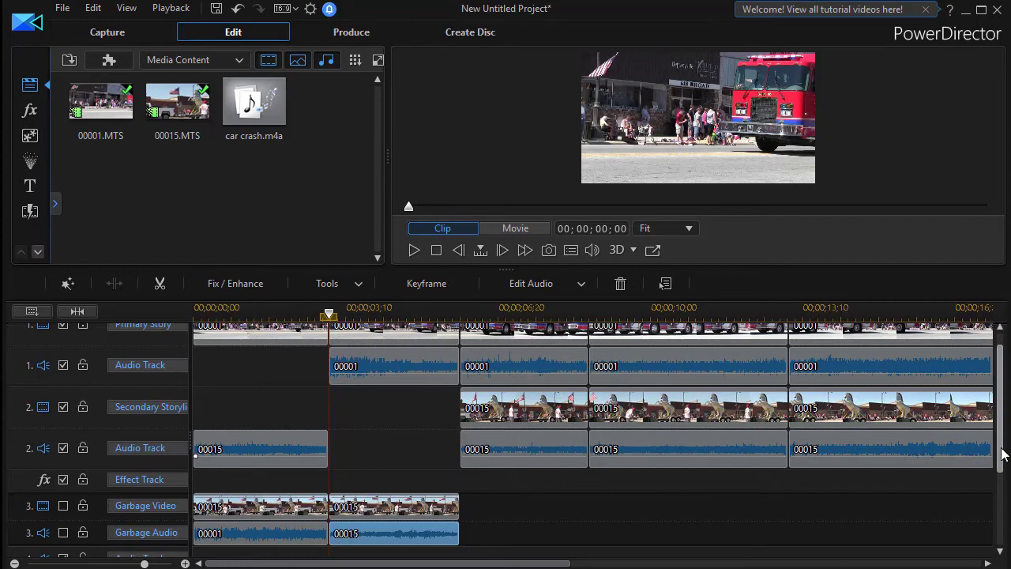
pyautogui.moveTo(1002, 454); pyautogui.dragTo(1000, 416)
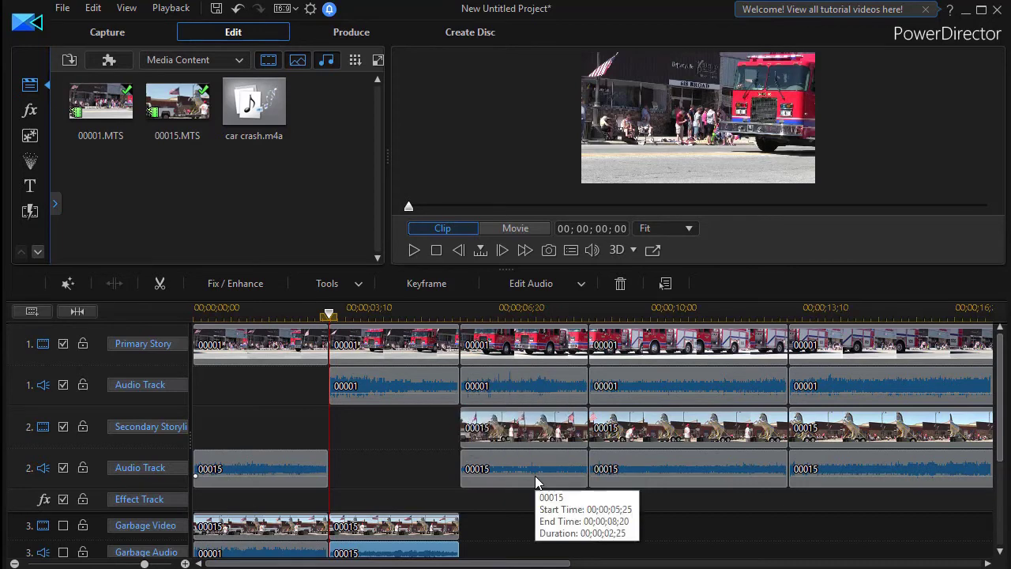
# - Move the third 00001 audio chunk to Garbage Audio and the third 00015 clip to Garbage Video
pyautogui.moveTo(521, 386); pyautogui.dragTo(534, 546)
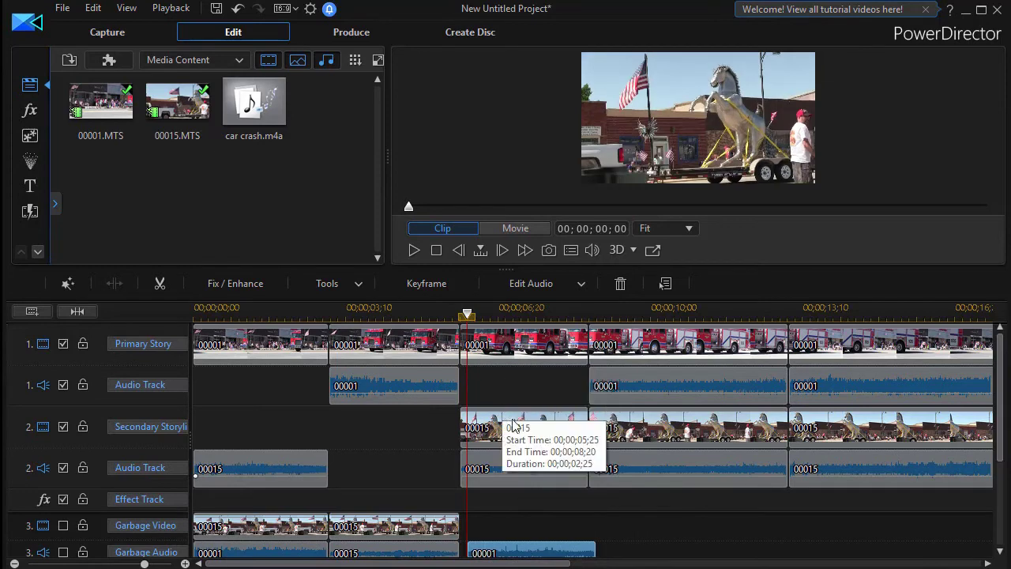
pyautogui.click(519, 431)
pyautogui.moveTo(521, 511); pyautogui.dragTo(505, 549)
pyautogui.click(500, 554)
pyautogui.scroll(-1, 500, 555)
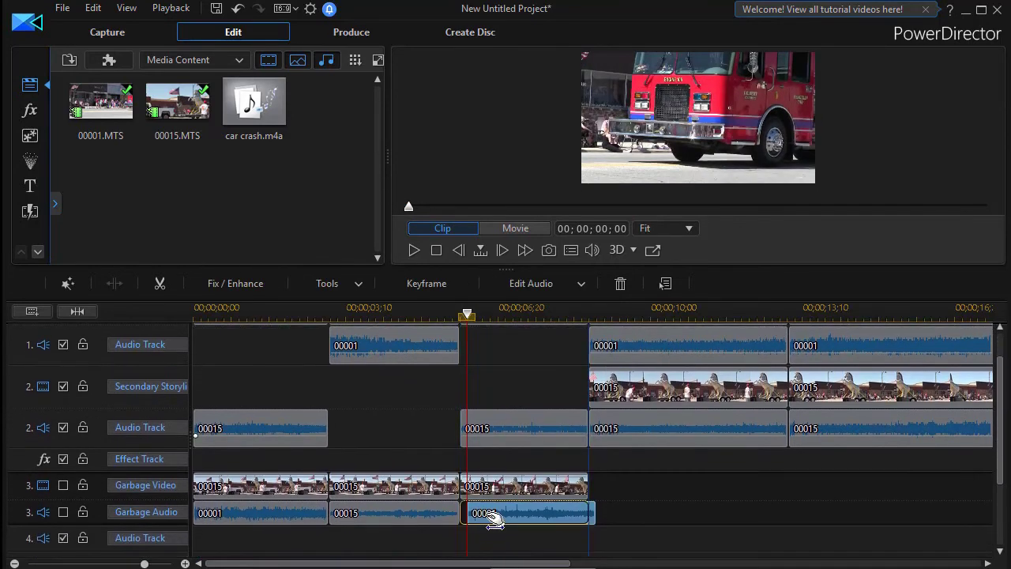
pyautogui.moveTo(492, 515); pyautogui.dragTo(483, 519)
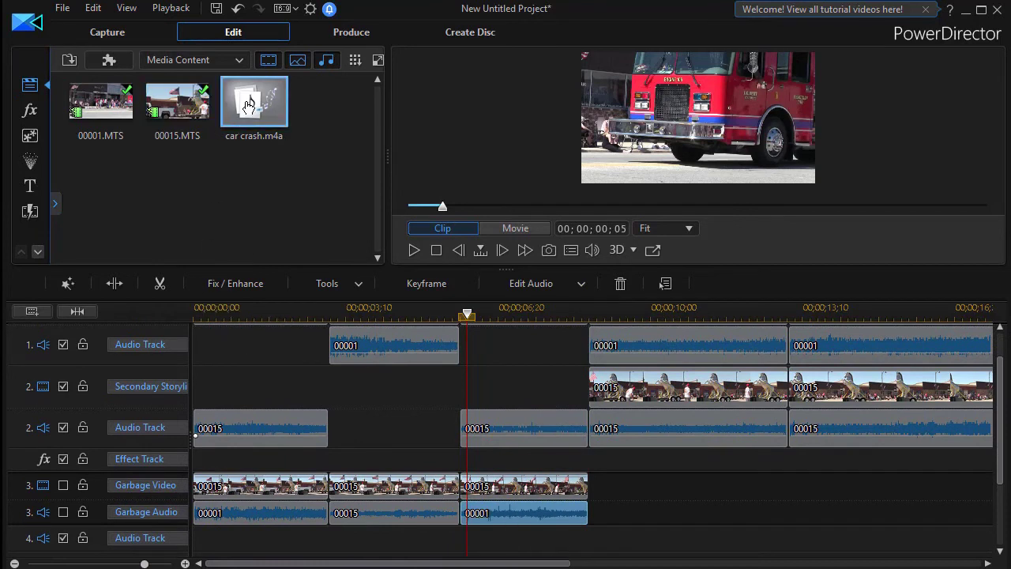
# - Place car crash.m4a on audio track 4, spanning 00;00;05;25 to 00;00;10;12
pyautogui.moveTo(248, 106); pyautogui.dragTo(461, 503)
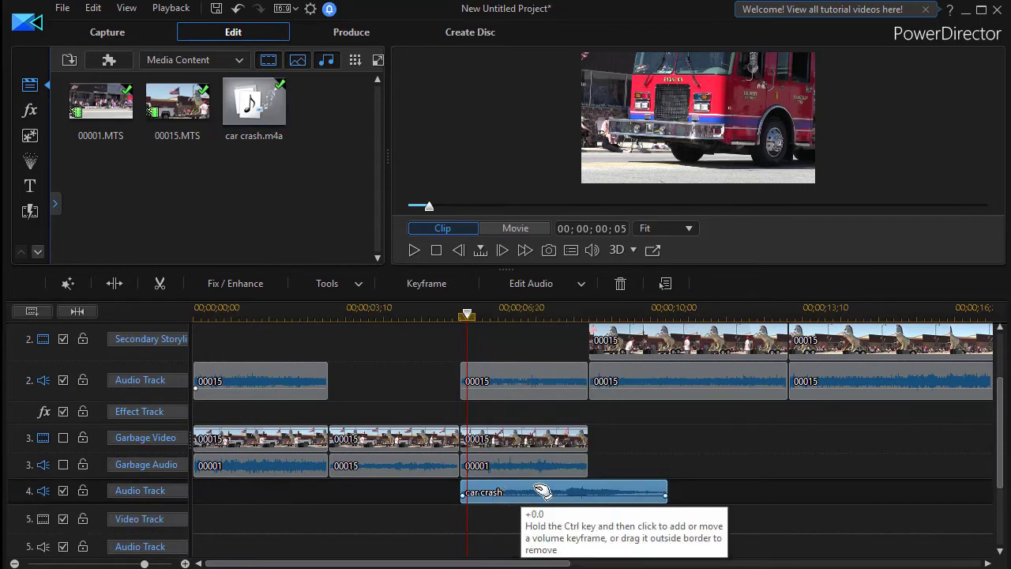
pyautogui.moveTo(1001, 431); pyautogui.dragTo(1000, 386)
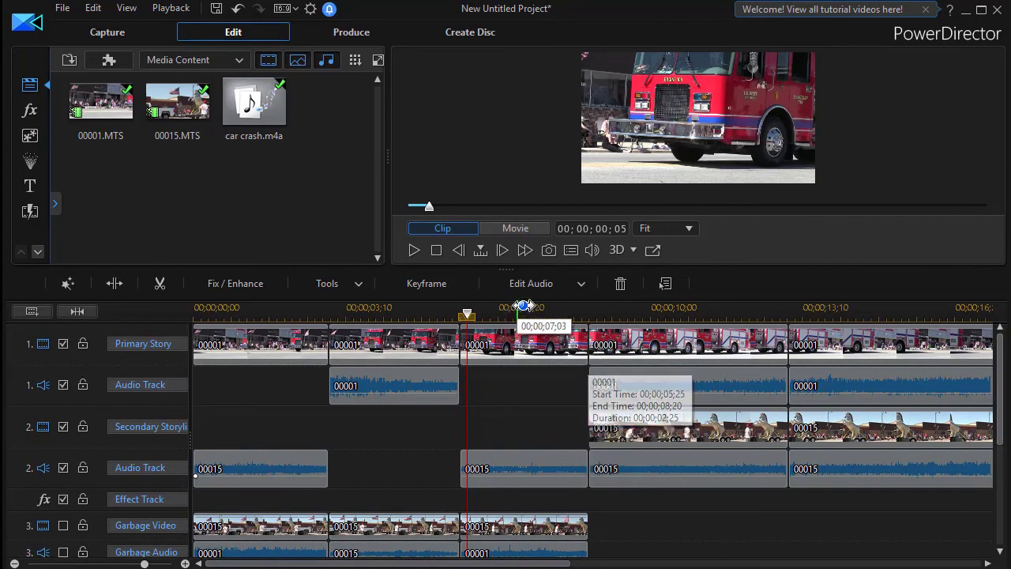
# - Zoom the timeline in on the middle storyline and garbage-track segments, then nudge the vertical scrollbar
pyautogui.moveTo(542, 316); pyautogui.dragTo(845, 325)
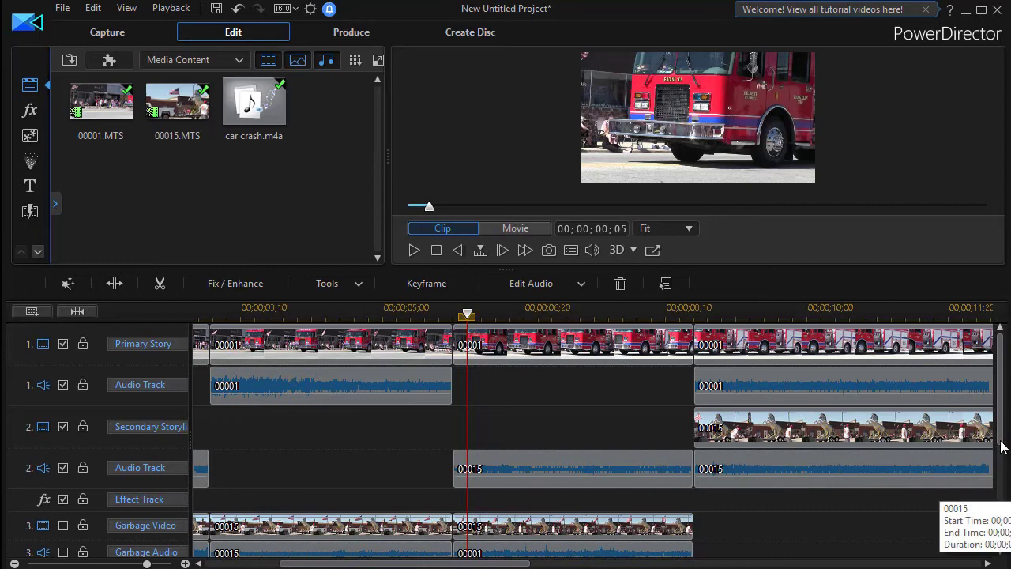
pyautogui.moveTo(1000, 443)
pyautogui.mouseDown()
pyautogui.moveTo(1002, 498)
pyautogui.moveTo(1000, 447)
pyautogui.mouseUp()
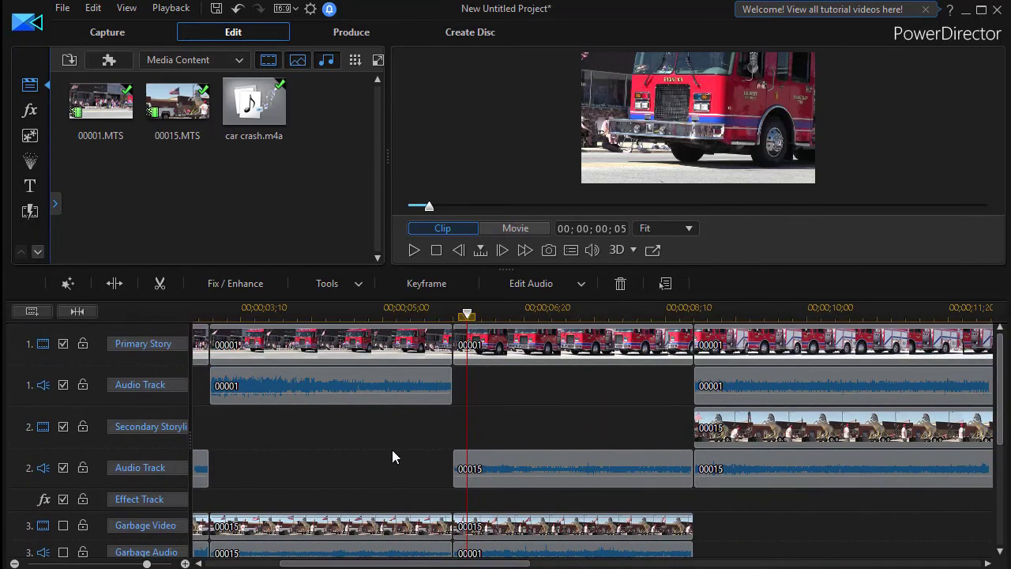